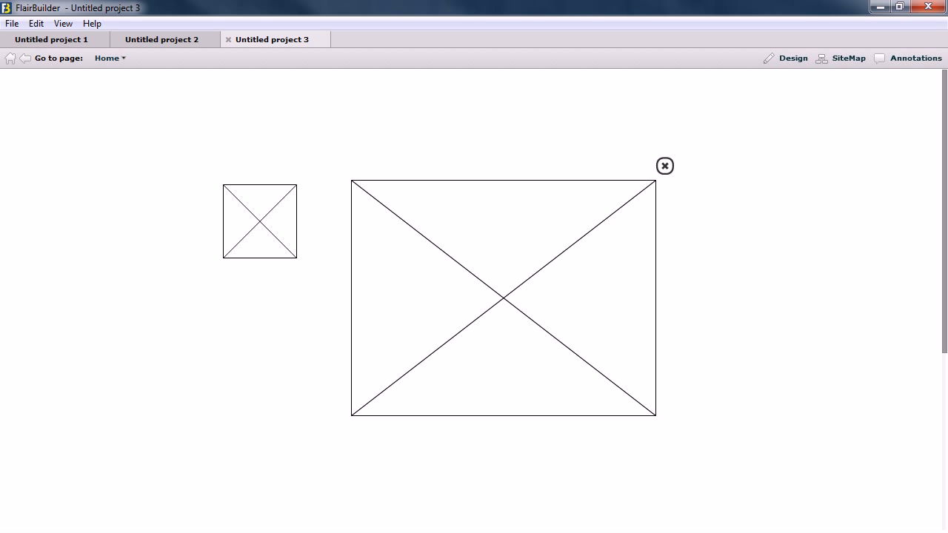
- Test the existing modal in the preview by closing it and reopening it from the small image, and return to design mode
left_click(665, 166)
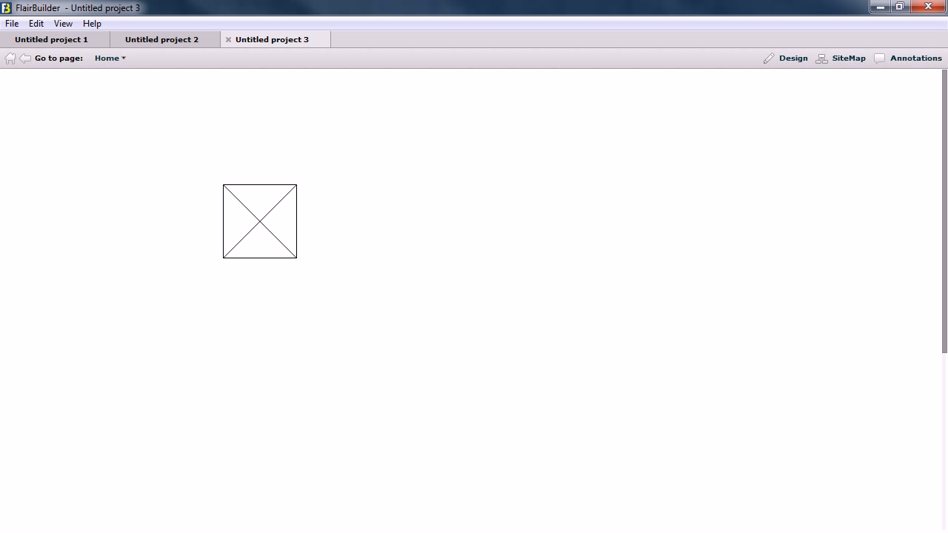
left_click(260, 222)
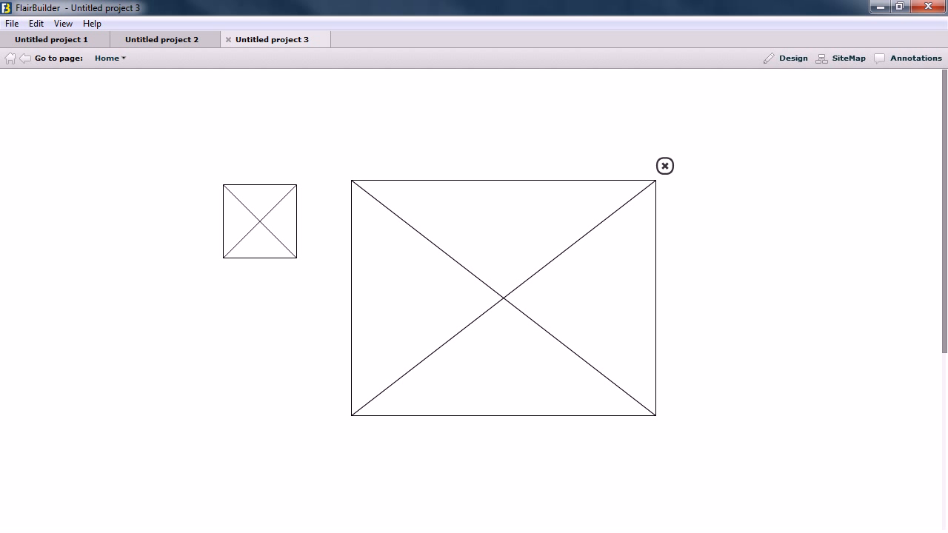
left_click(665, 166)
left_click(786, 58)
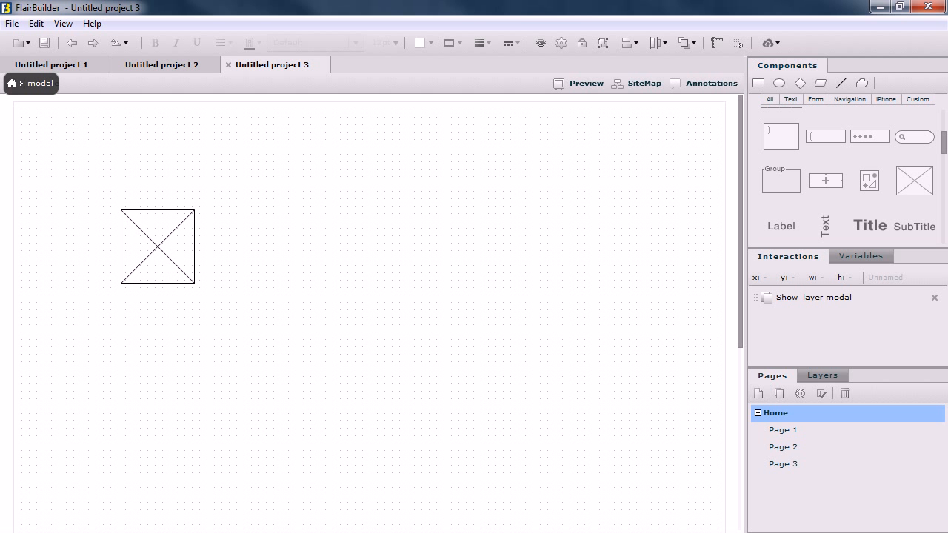
- Toggle the visibility of the modal layer to examine the page with and without it, leaving it hidden
left_click(822, 376)
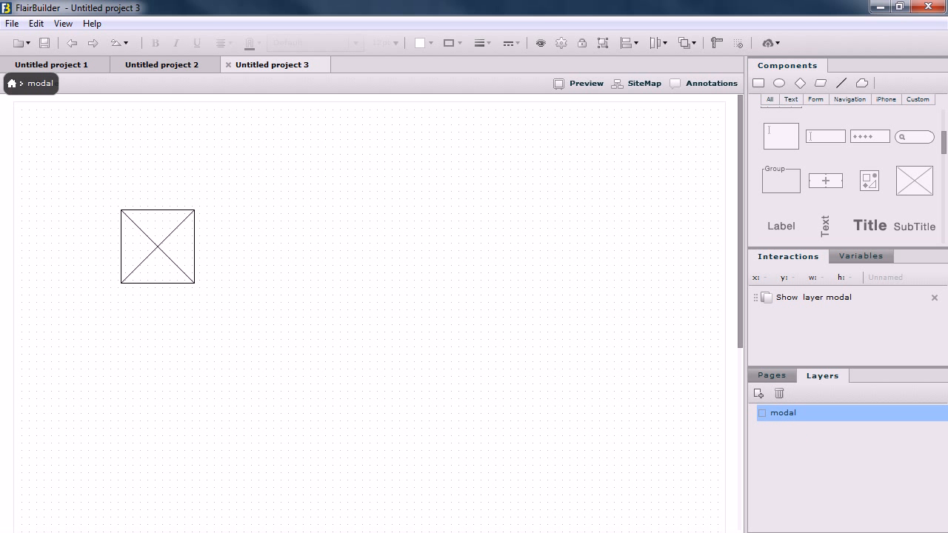
left_click(763, 413)
left_click(763, 413)
left_click(763, 413)
left_click(763, 414)
left_click(762, 413)
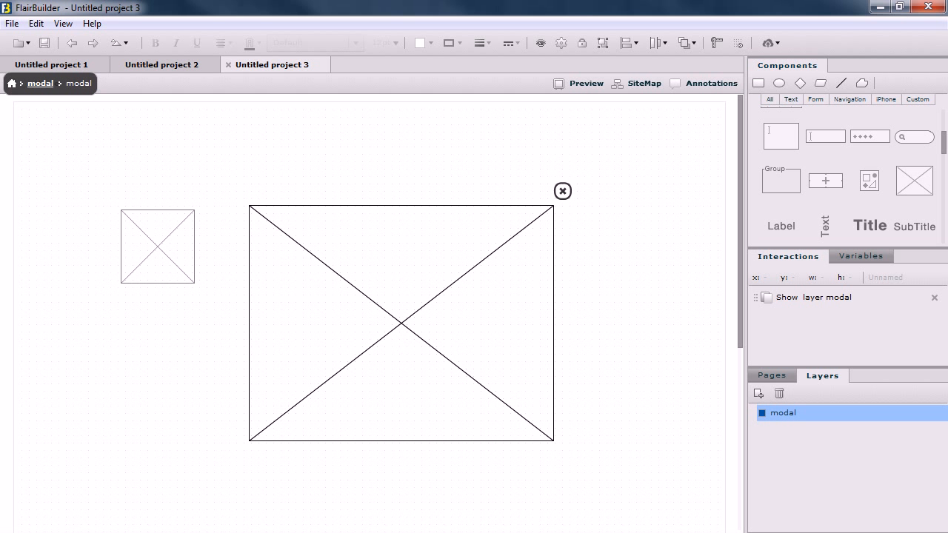
left_click(762, 413)
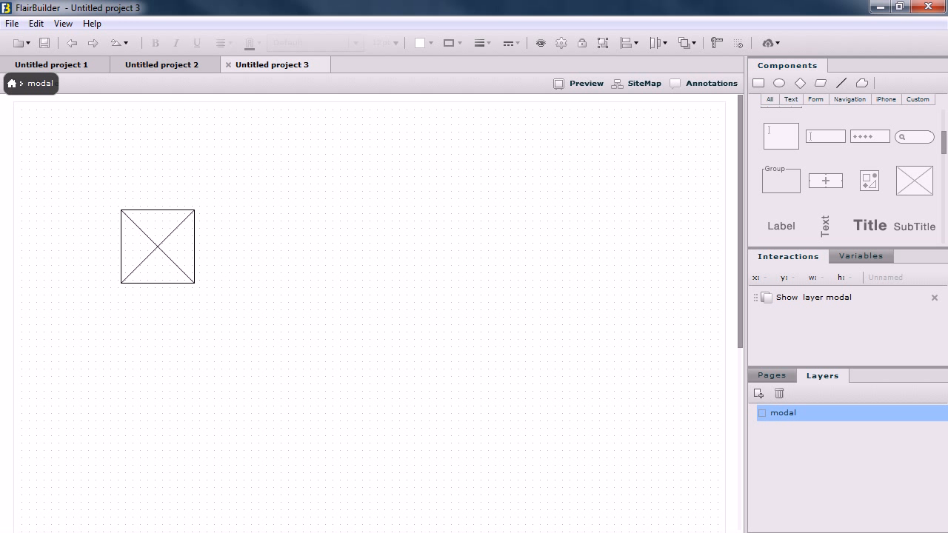
- Create a new project and place an image placeholder in the upper-left area of the page
left_click(12, 23)
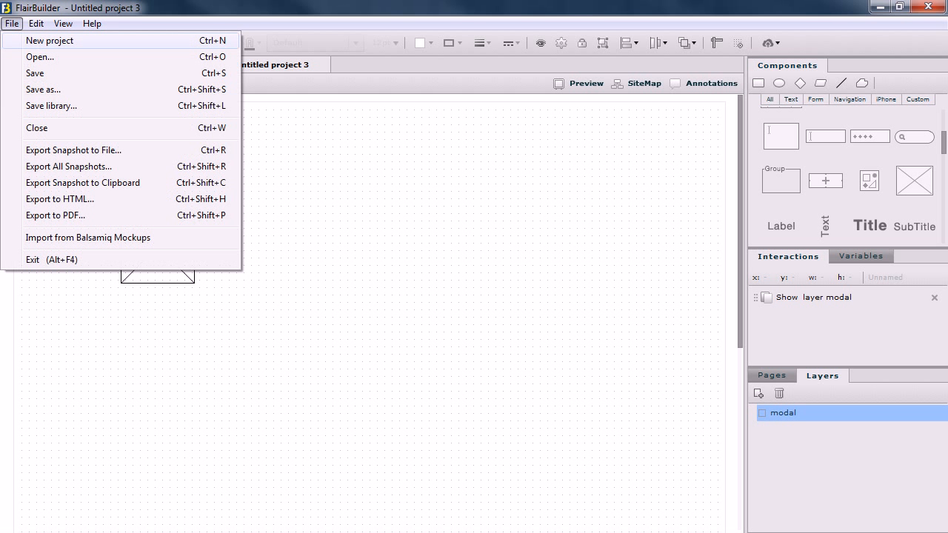
left_click(45, 42)
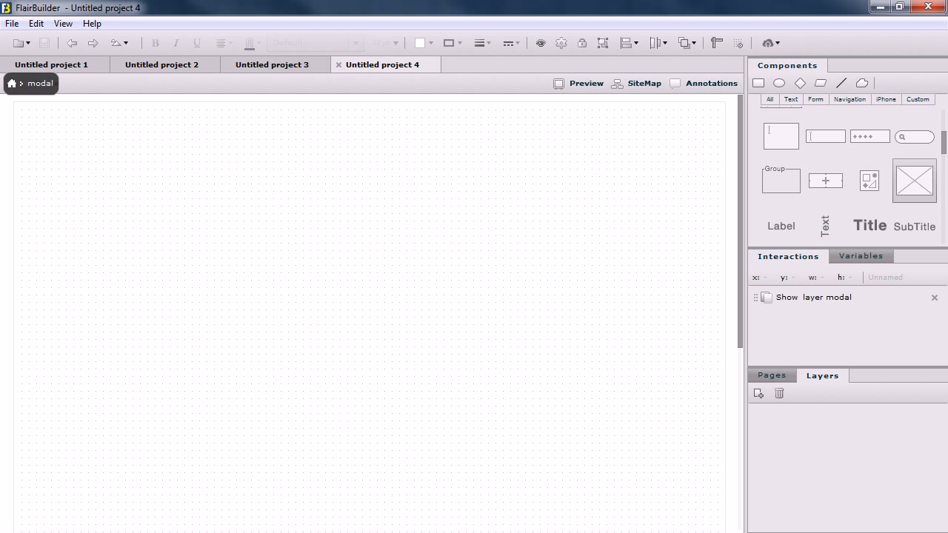
left_click(915, 184)
left_click_drag(453, 270, 160, 257)
- Turn on the CSS grid in the Home page settings and align the image placeholder with the third grid column
right_click(263, 257)
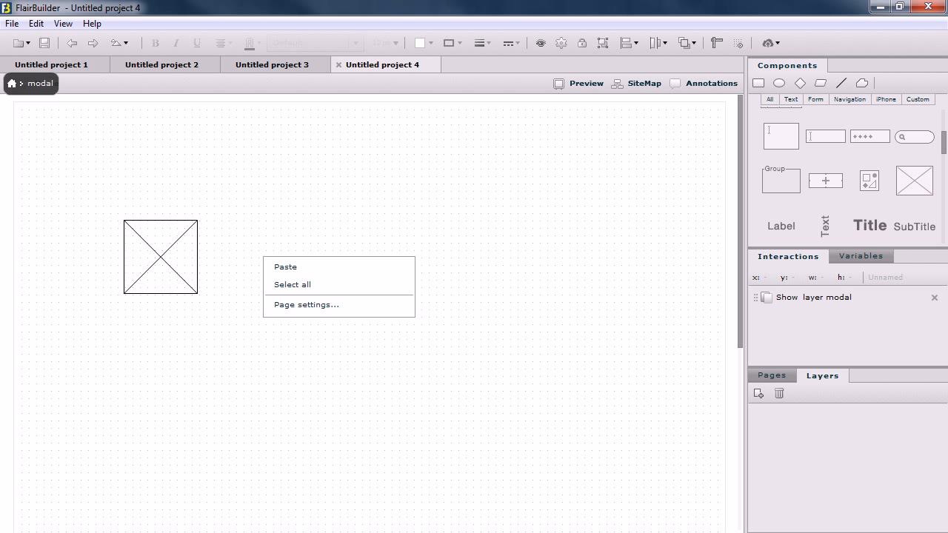
left_click(307, 305)
left_click(320, 309)
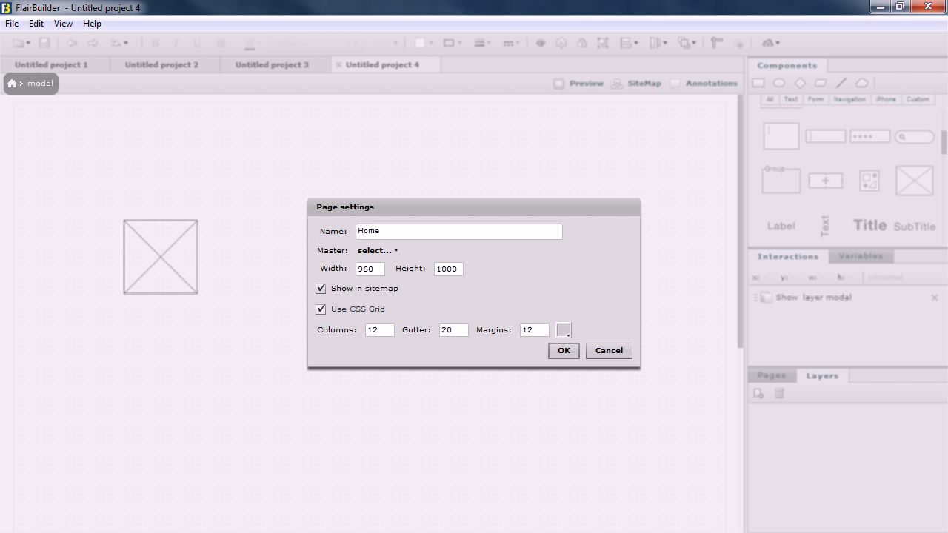
left_click(564, 351)
left_click_drag(185, 250, 177, 247)
left_click(260, 256)
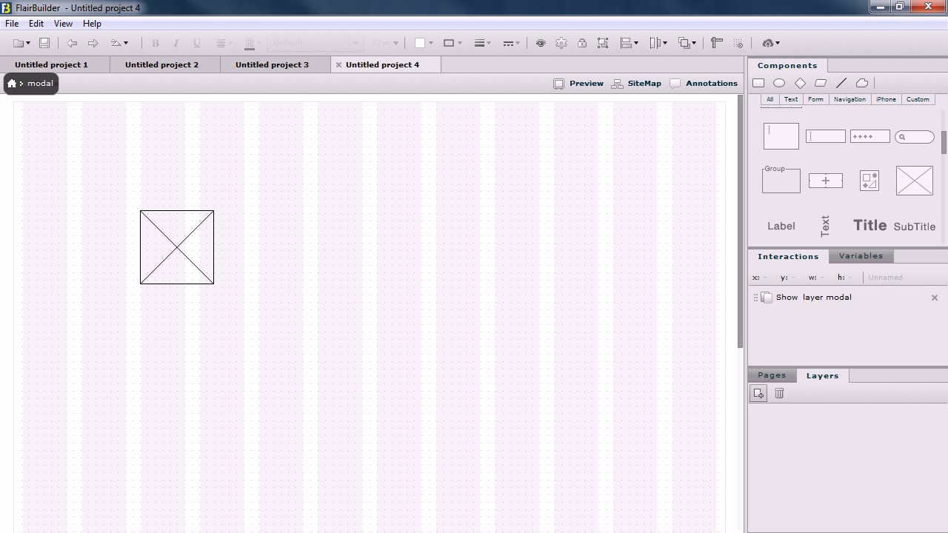
- Add a new layer and draw a large rectangle on it beside the image, spanning the fifth to tenth grid columns
left_click(757, 393)
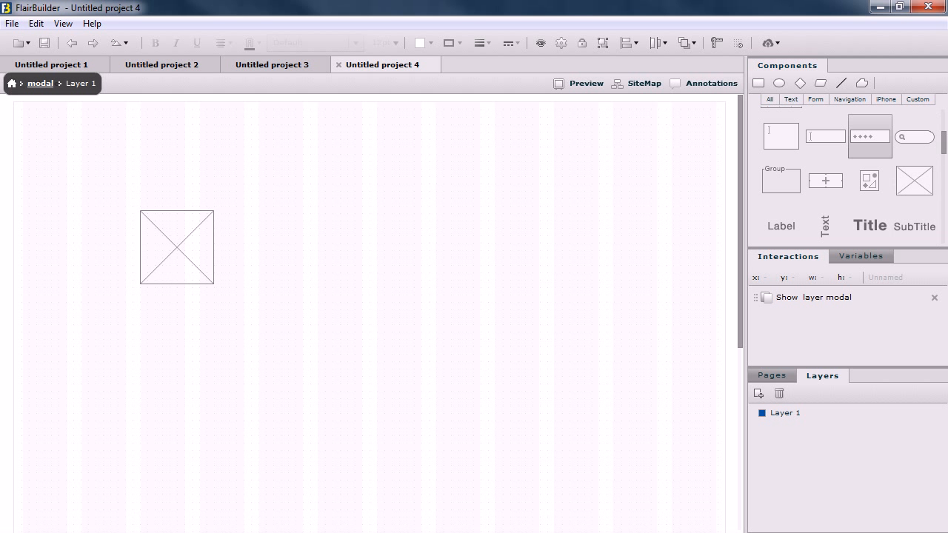
scroll(851, 174, "up", 3)
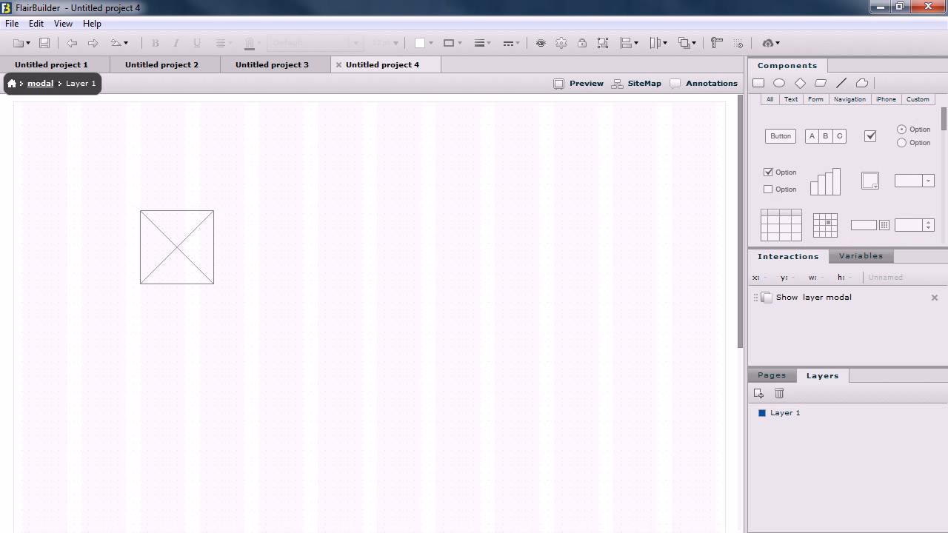
left_click(758, 83)
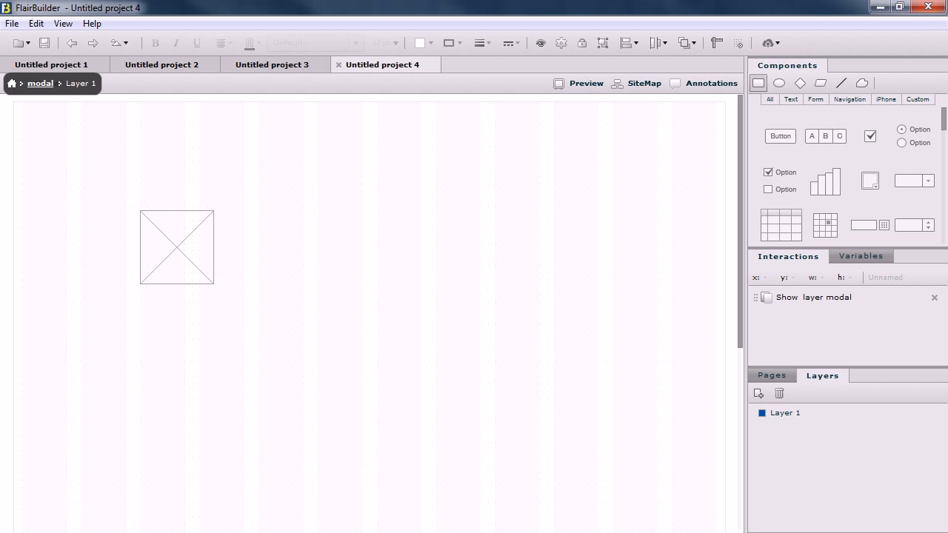
left_click_drag(333, 275, 553, 414)
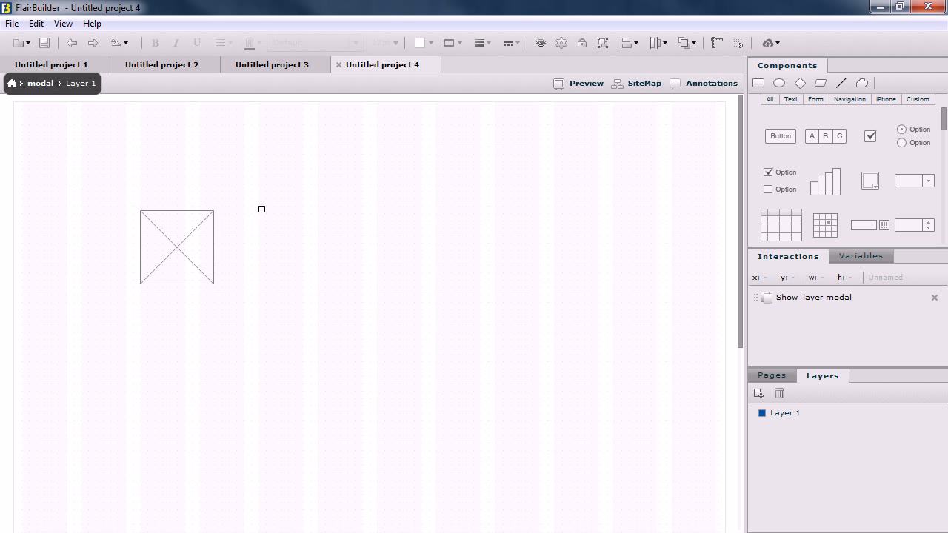
left_click(261, 210)
left_click_drag(265, 213, 272, 223)
left_click_drag(390, 318, 416, 335)
left_click_drag(464, 370, 449, 309)
left_click(265, 214)
left_click_drag(272, 222, 595, 428)
left_click(643, 372)
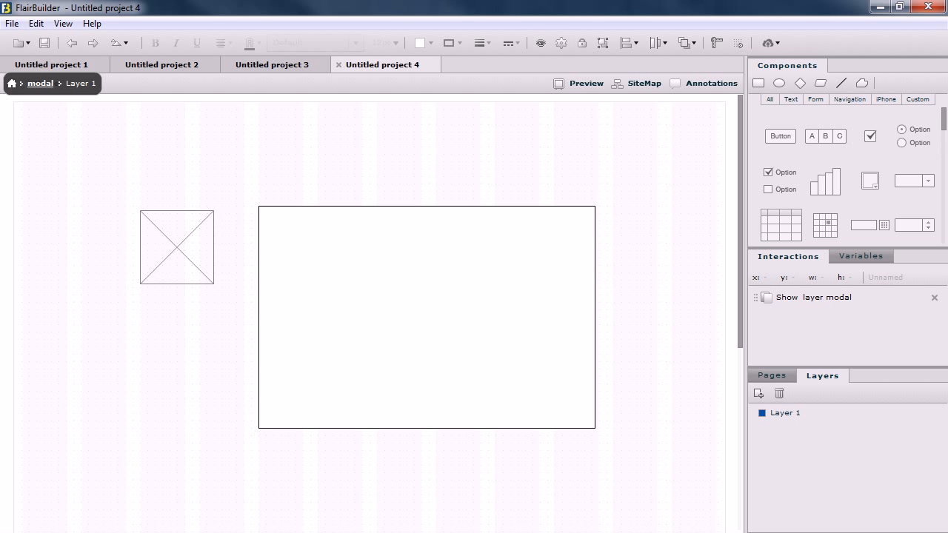
- Add a video player filling the rectangle with an even margin, and a round close icon just outside the rectangle's upper-right corner
scroll(844, 174, "down", 6)
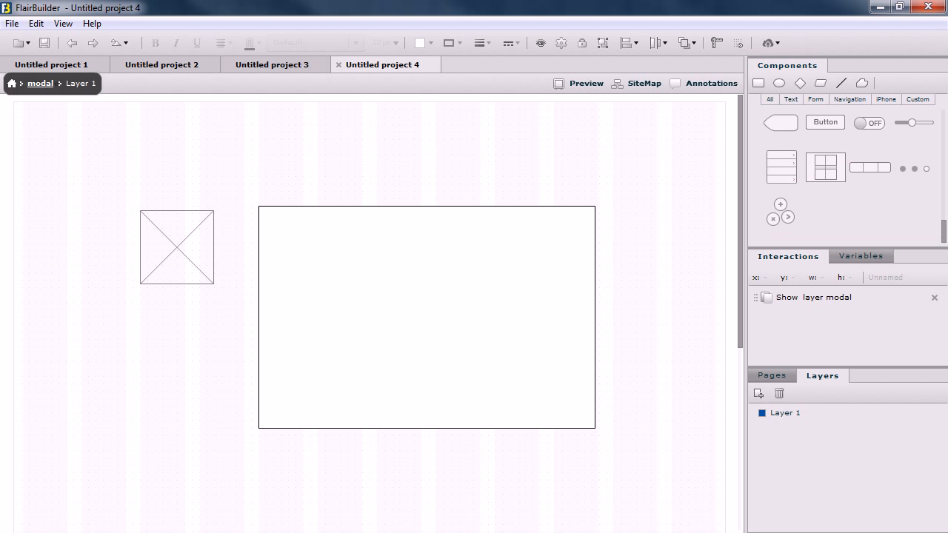
scroll(870, 176, "up", 3)
left_click_drag(870, 185, 294, 242)
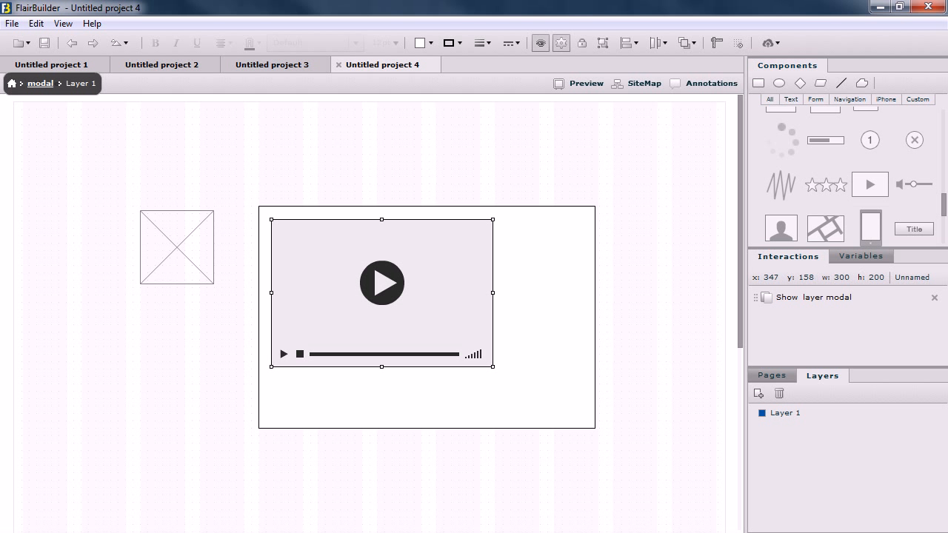
left_click_drag(493, 366, 583, 415)
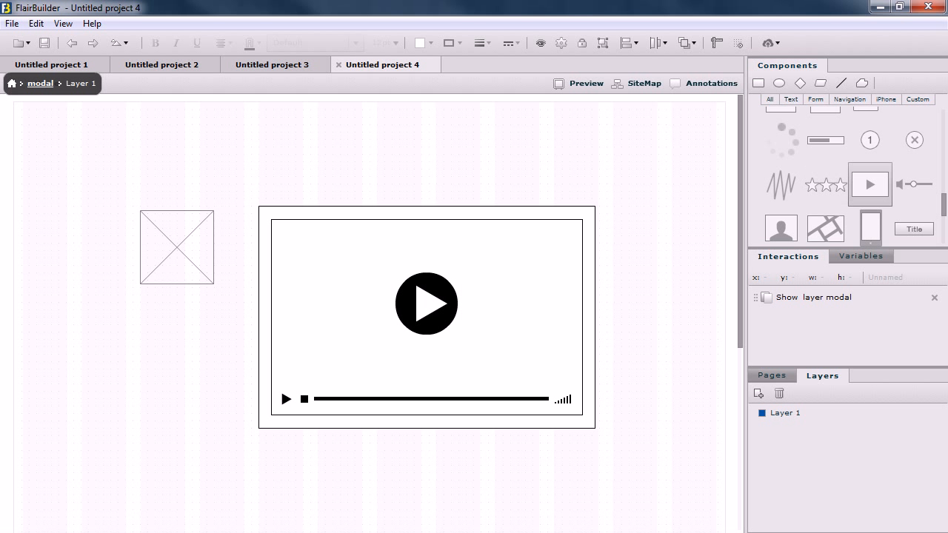
left_click_drag(914, 140, 605, 193)
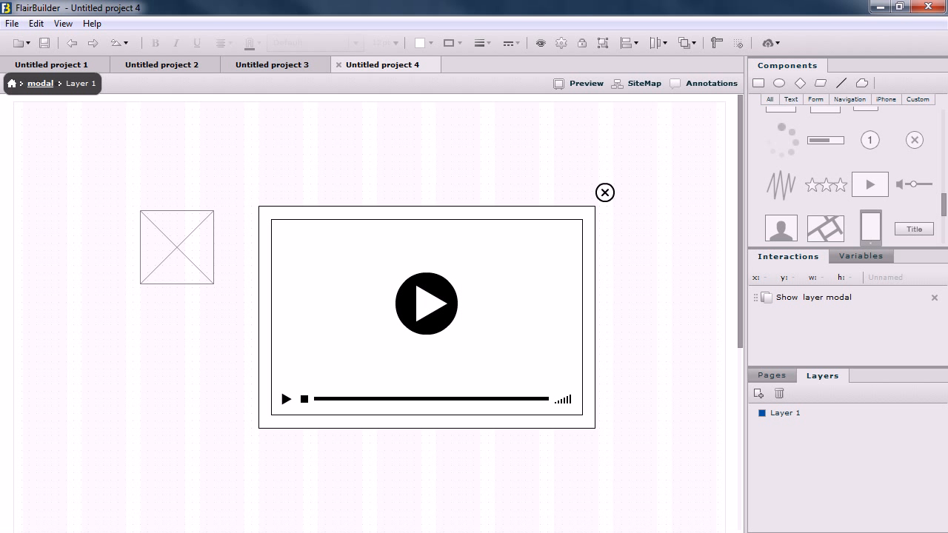
- Rename the new layer as video modal
double_click(785, 413)
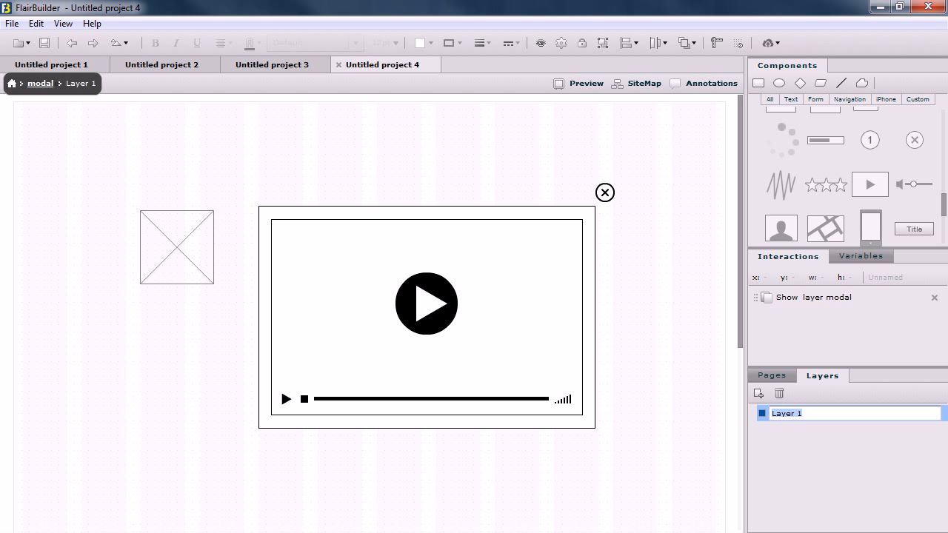
type("video modal")
key("Return")
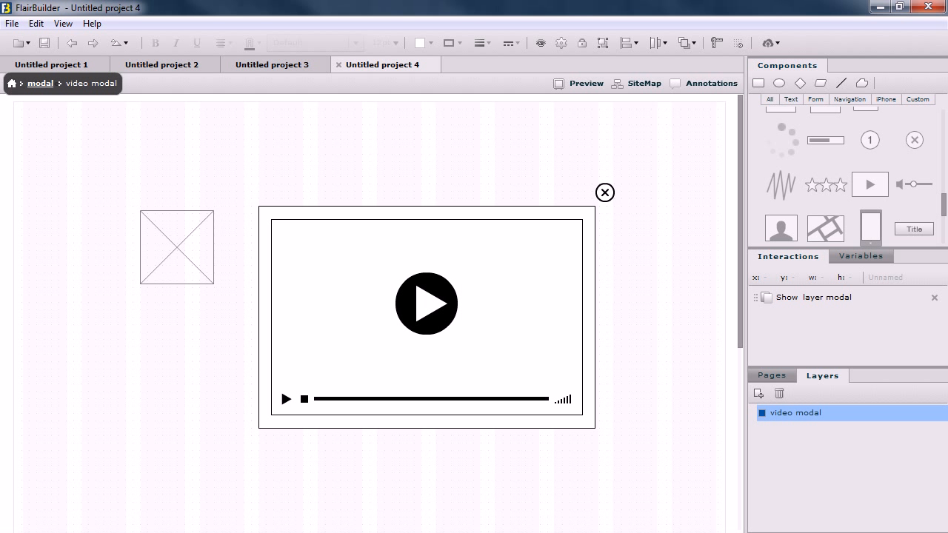
- Give the close icon a mouse-click interaction that closes all layers, removing the leftover Show layer interaction from the interactions view
left_click(605, 192)
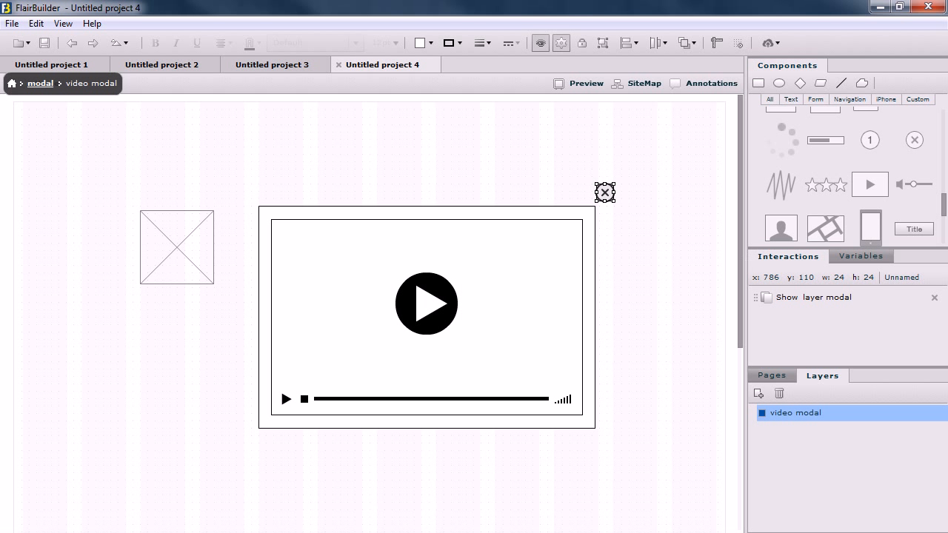
left_click(934, 298)
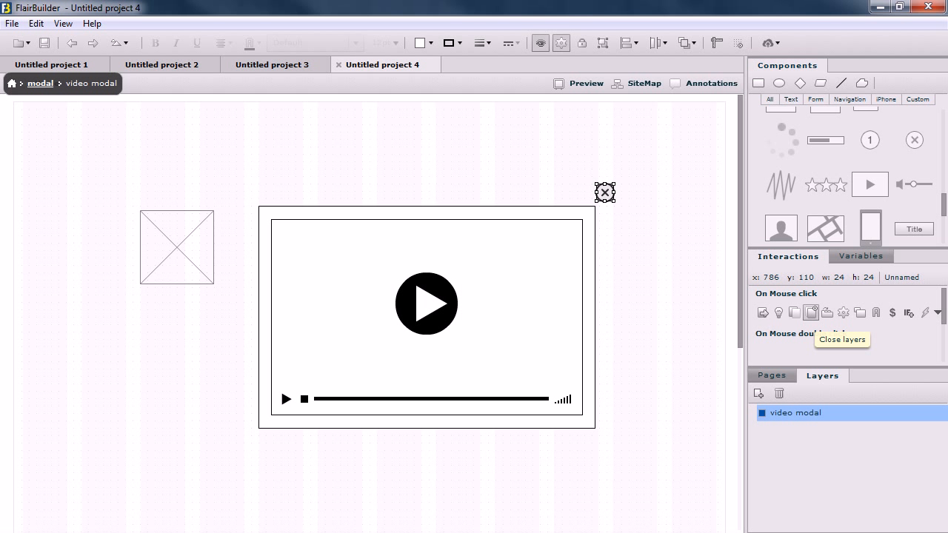
left_click(811, 312)
left_click(835, 320)
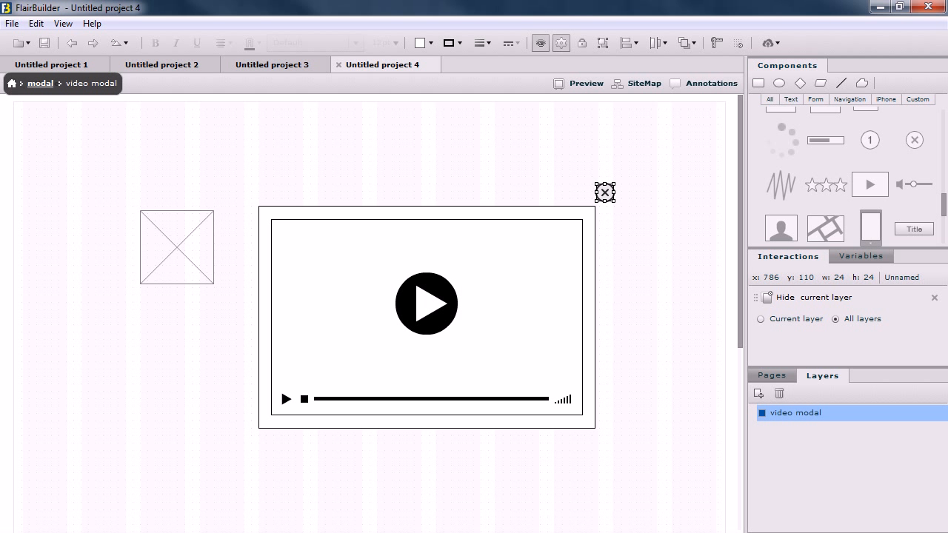
- Give the image placeholder on the Home page a mouse-click interaction that shows the video modal layer
left_click(771, 375)
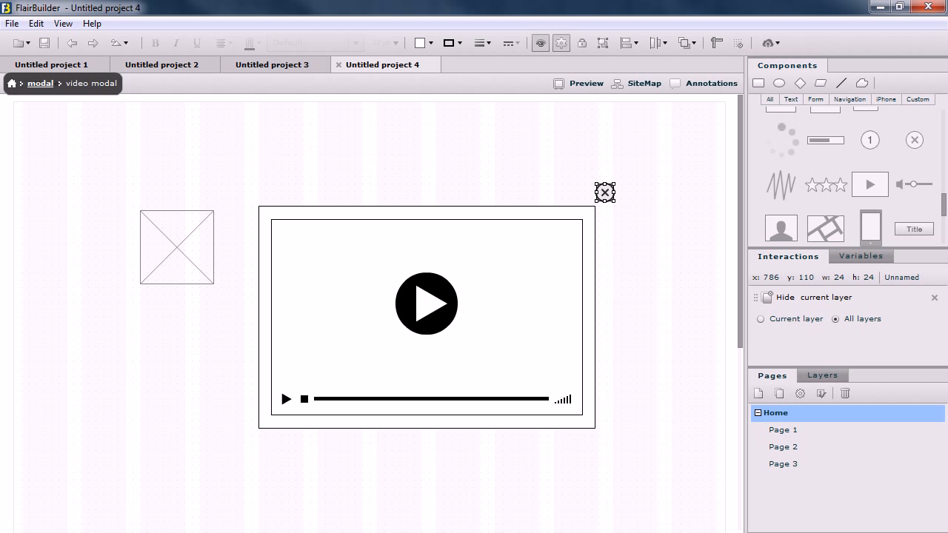
left_click(782, 431)
left_click(776, 413)
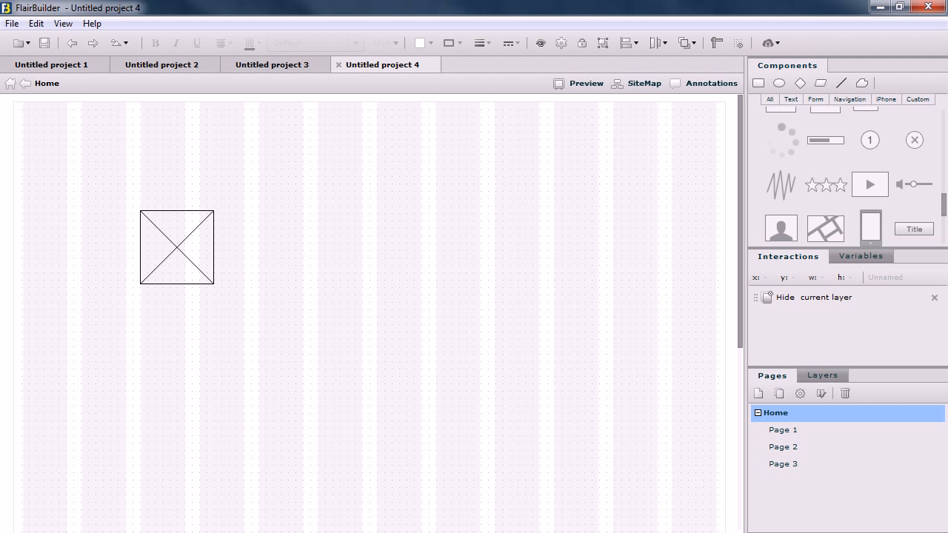
left_click(177, 247)
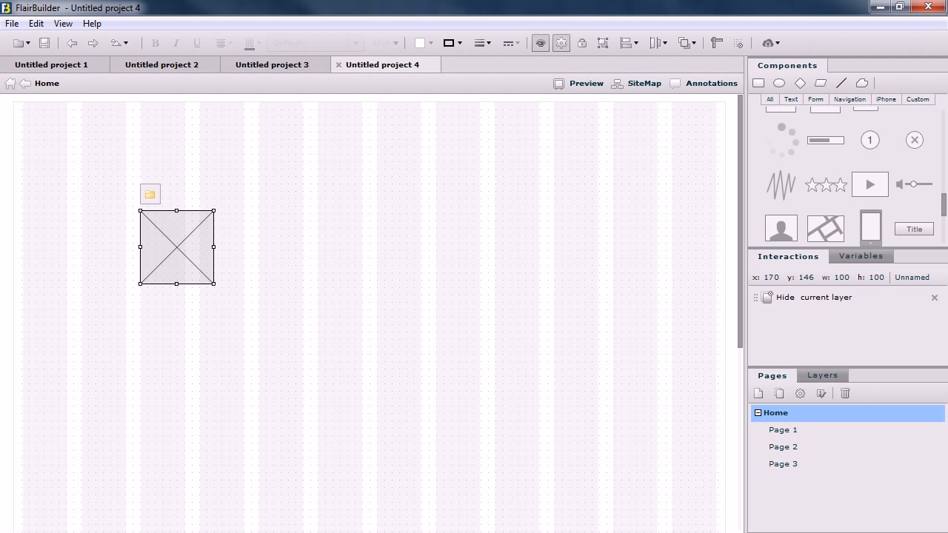
left_click(935, 298)
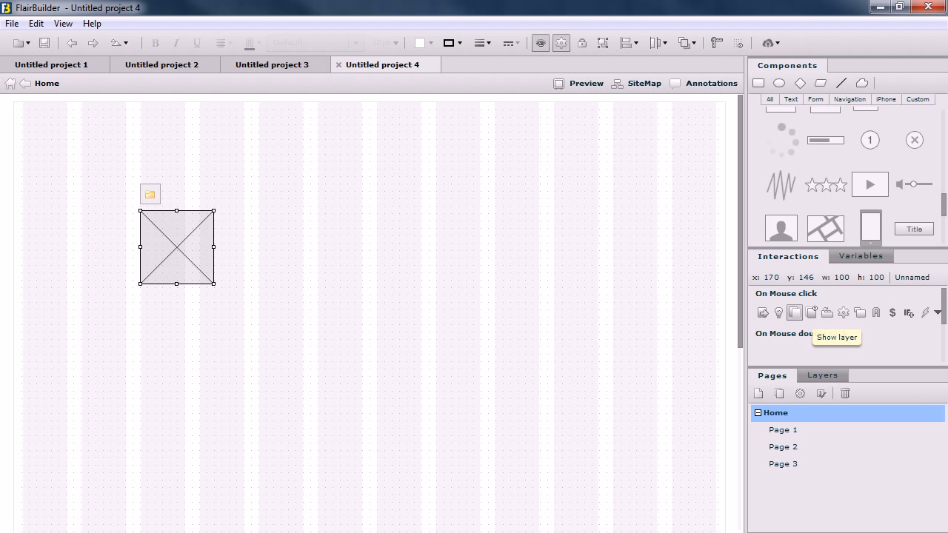
left_click(794, 312)
left_click(842, 319)
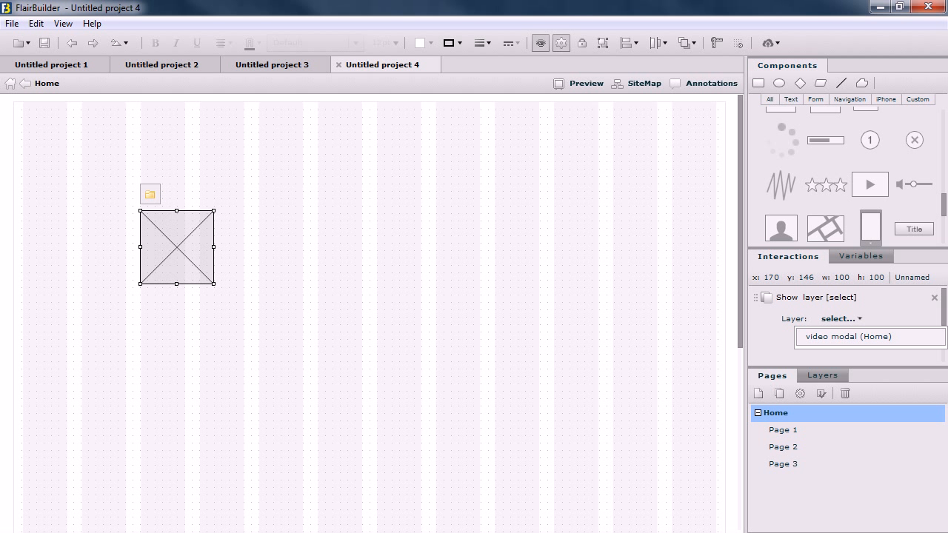
left_click(848, 336)
- Position the video modal beside the image, and enable Modal dialog and Close when user clicks outside for the Show layer interaction
left_click_drag(162, 489, 248, 388)
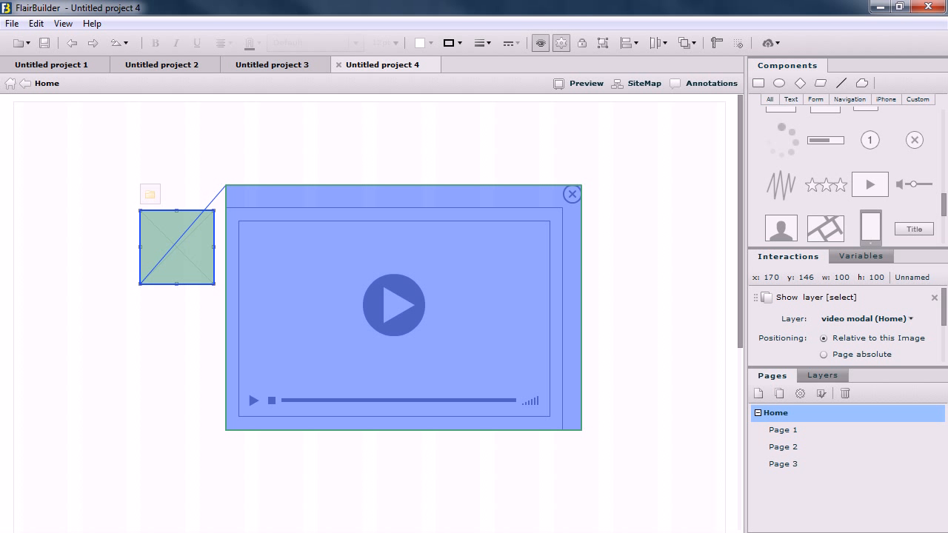
left_click_drag(404, 307, 418, 294)
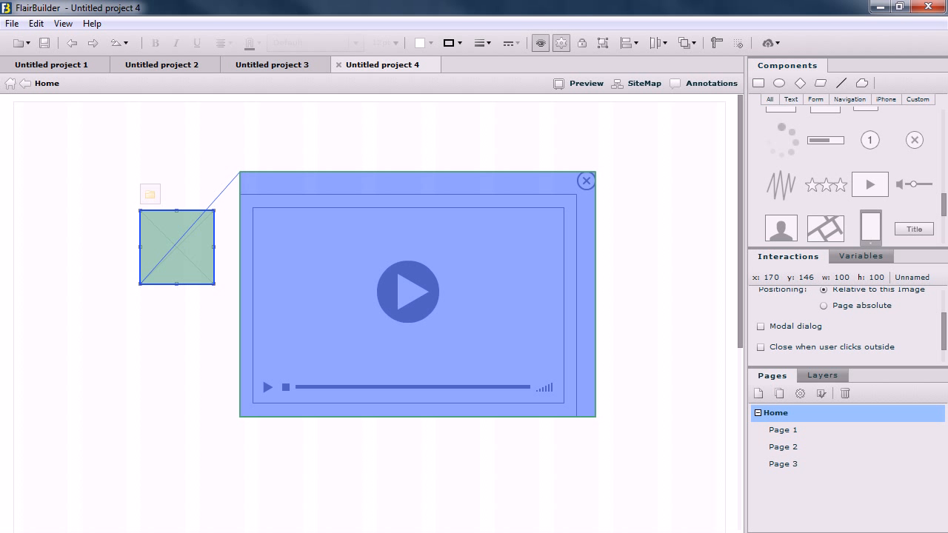
left_click(760, 326)
left_click(761, 347)
- Preview the video modal's placement on the page, and nudge its position up by two increments in design mode
left_click(580, 83)
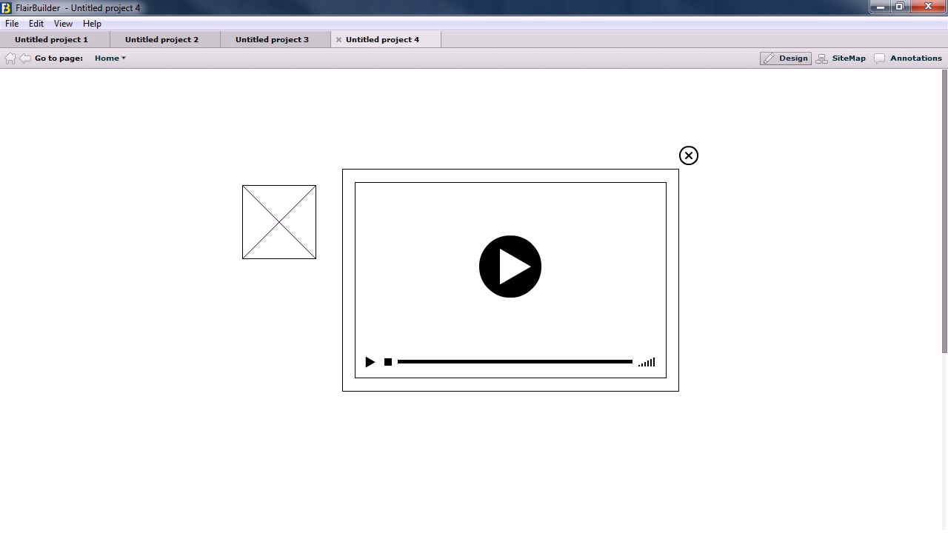
left_click(787, 58)
left_click(822, 376)
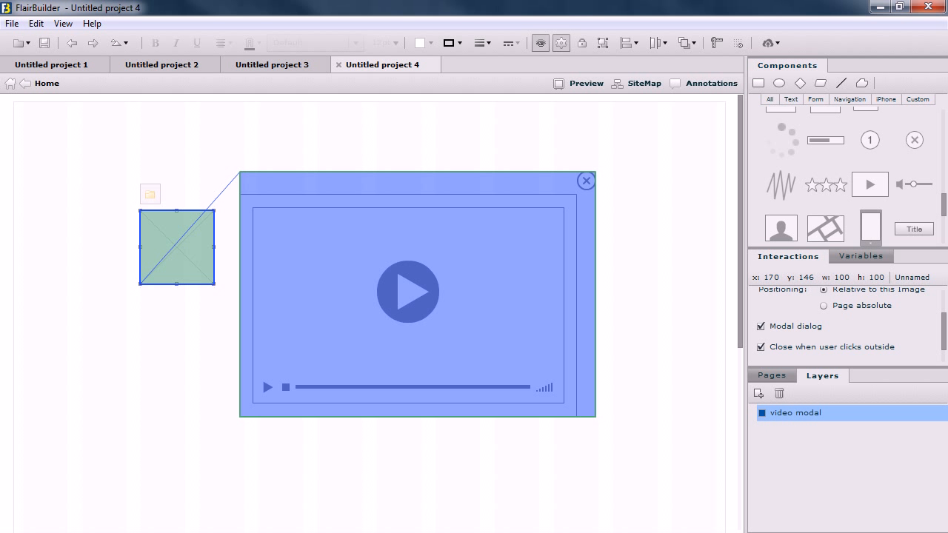
key("Up")
key("Up")
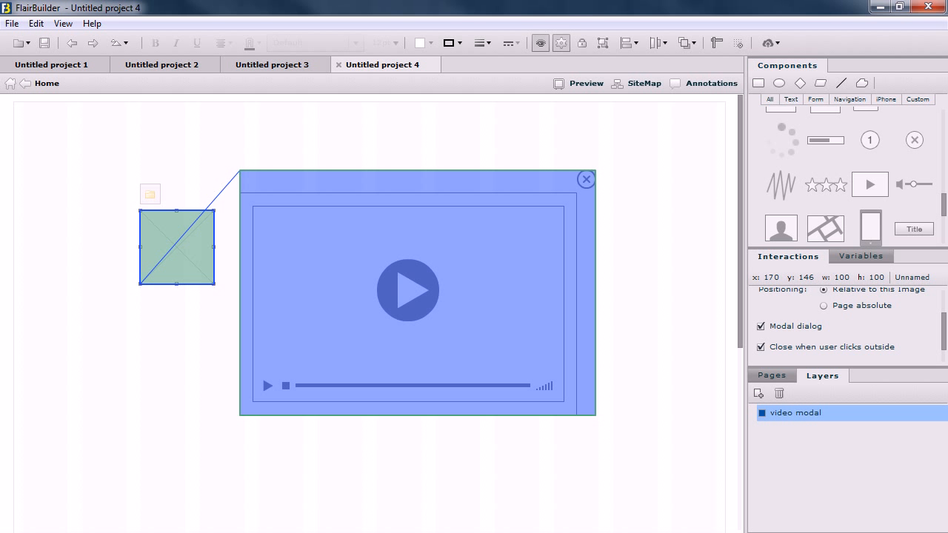
- Shift the video modal's placement beside the image slightly away from it and down, and return to the Home page
left_click_drag(417, 293, 419, 294)
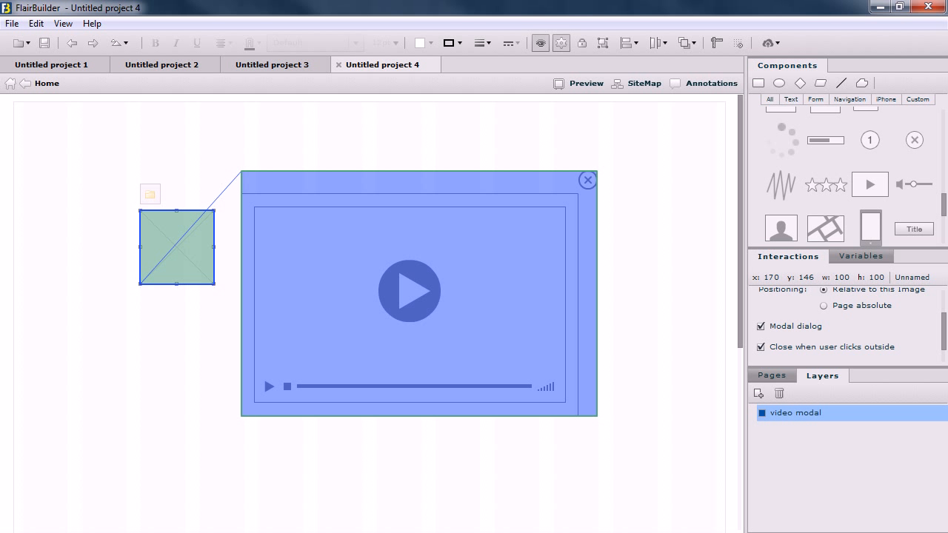
left_click(772, 375)
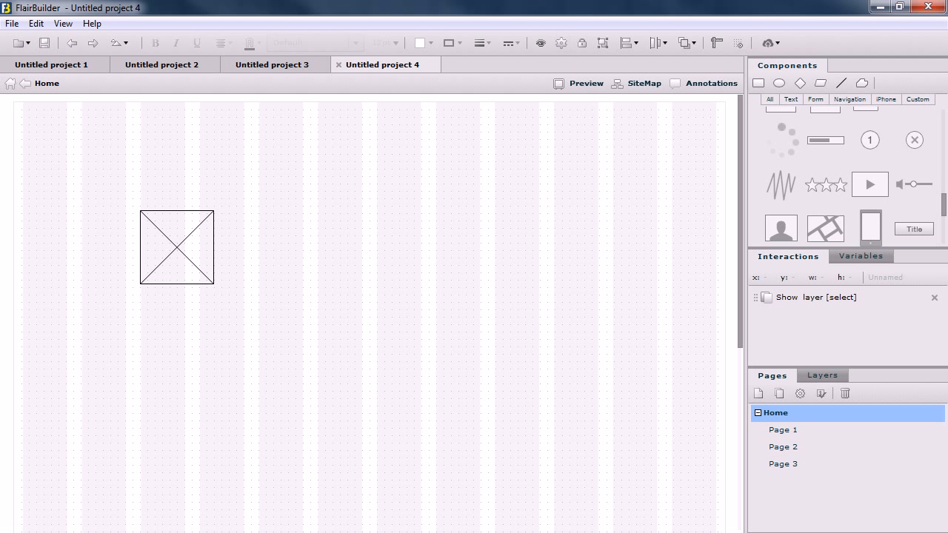
- Preview the Home page and test twice opening the video modal from the image and closing it with the close icon
left_click(582, 83)
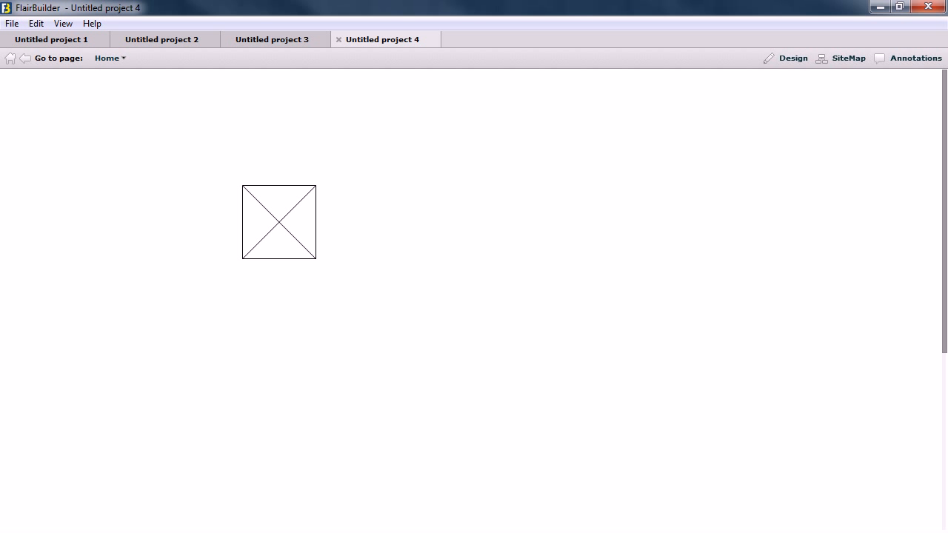
left_click(279, 222)
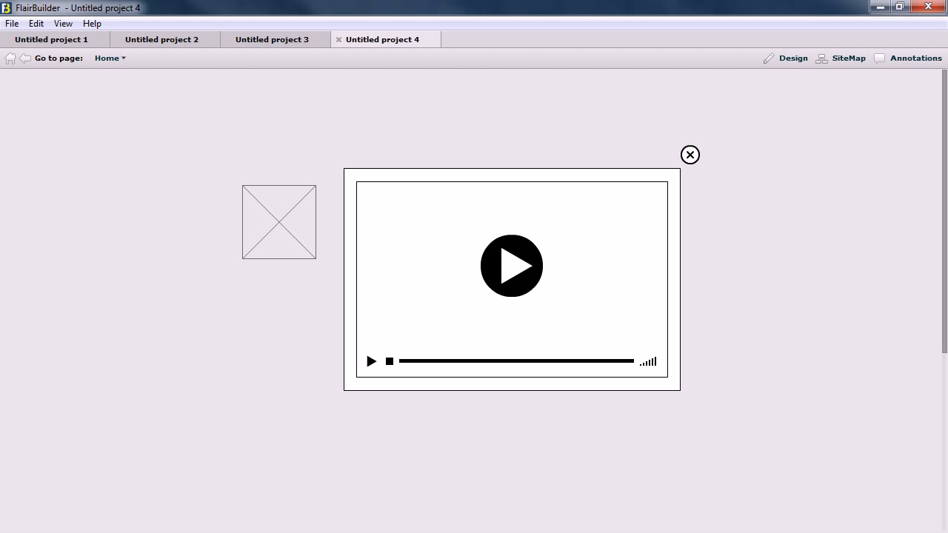
left_click(690, 155)
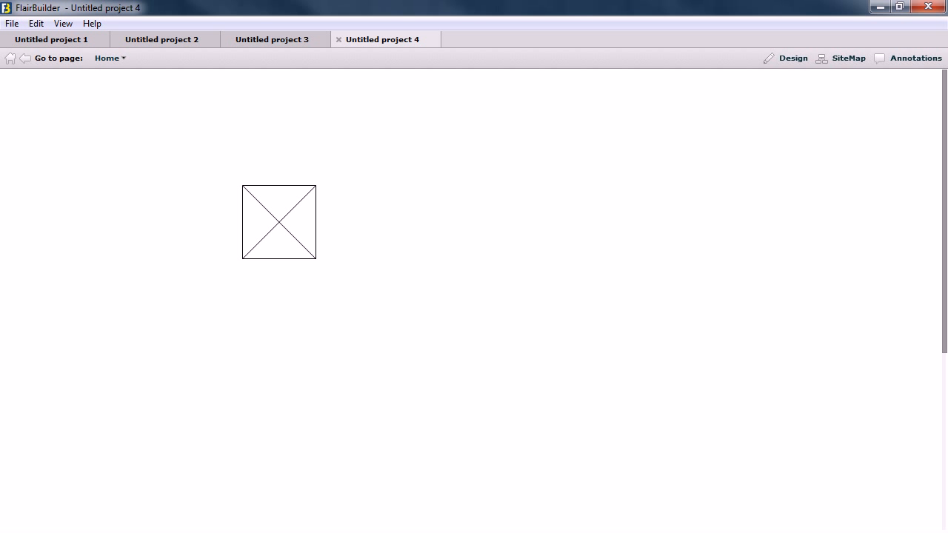
left_click(279, 222)
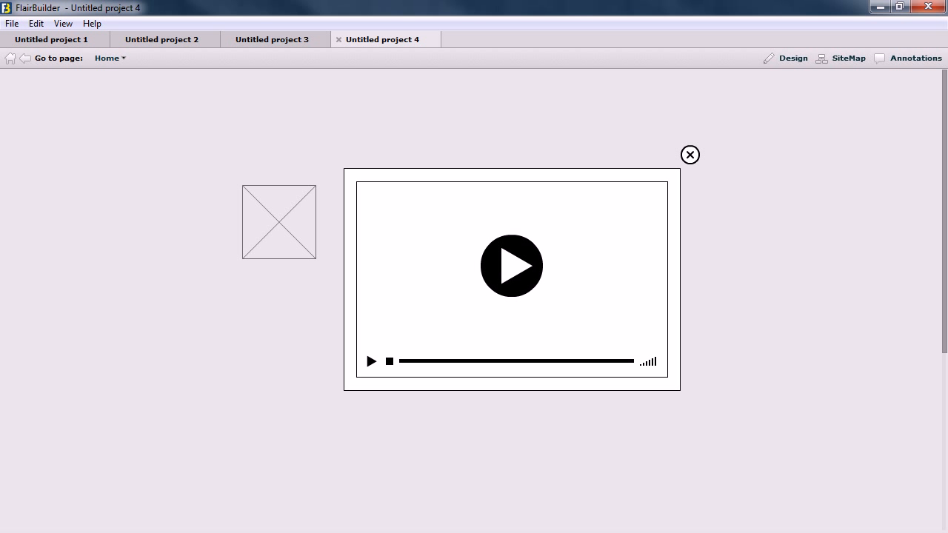
left_click(690, 155)
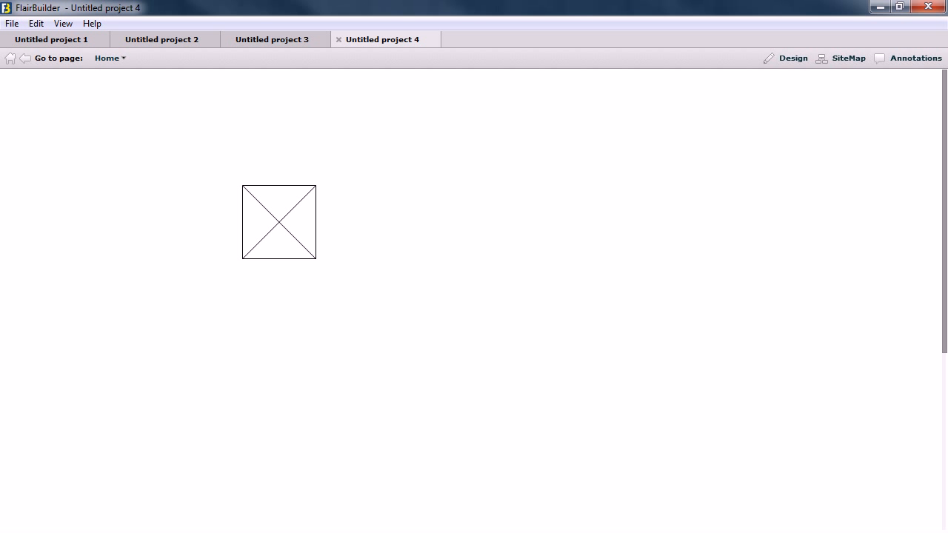